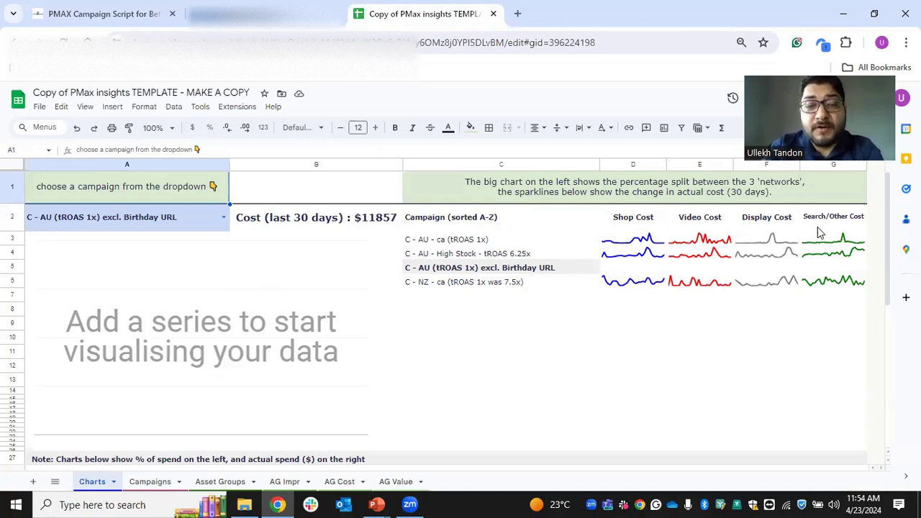
- Examine the first campaign's total cost, conversions, conversion value, views and average CPV on the Campaigns sheet
click(144, 485)
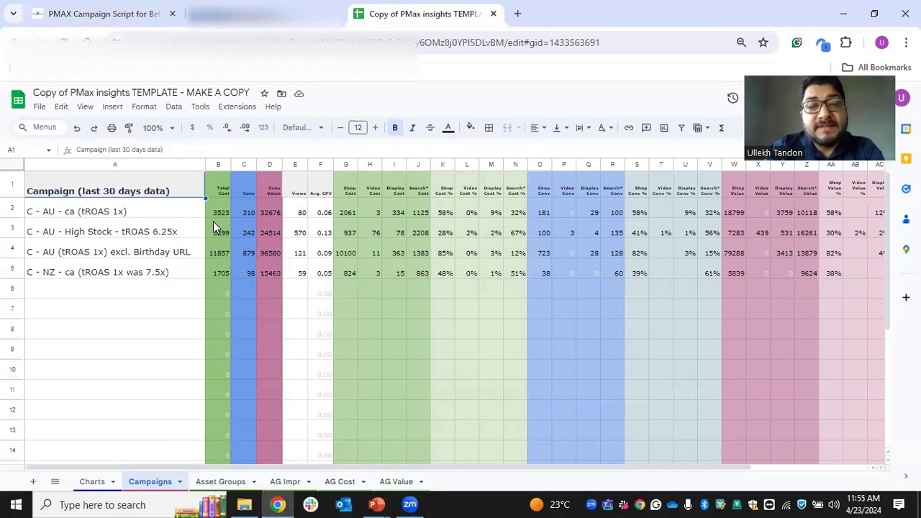
click(370, 213)
key(Left)
key(Left)
key(Left)
key(Left)
key(Left)
key(Left)
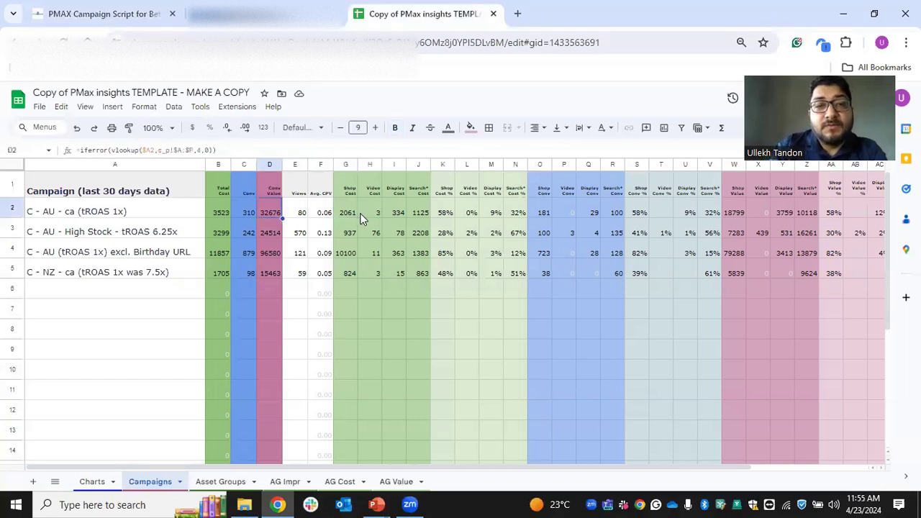
key(Right)
key(Right)
key(Left)
key(Left)
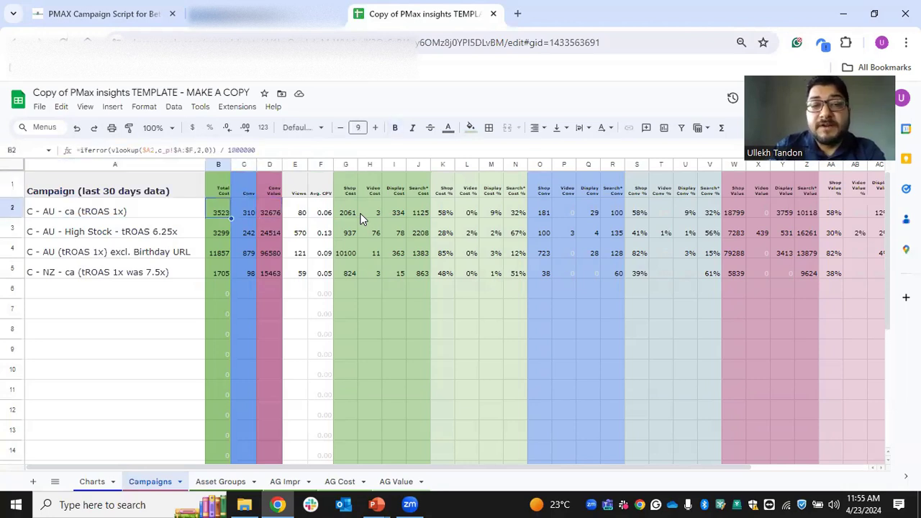
key(Right)
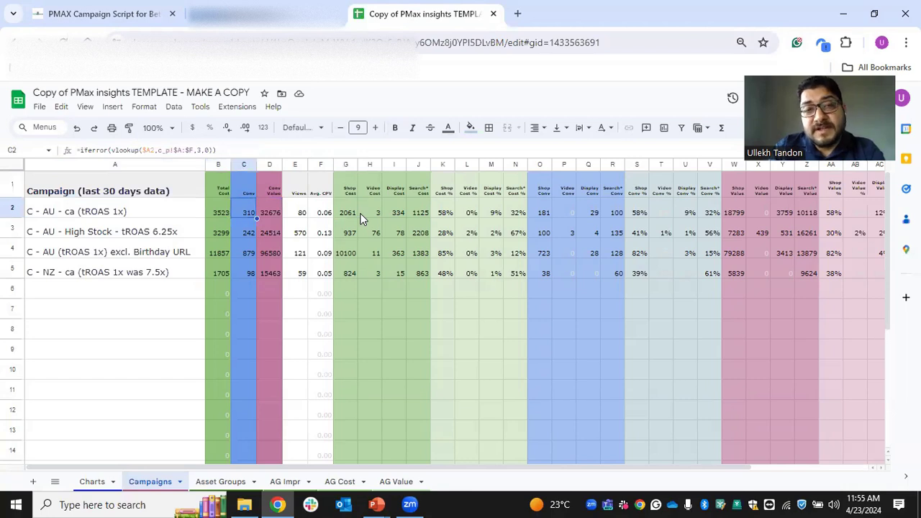
key(Right)
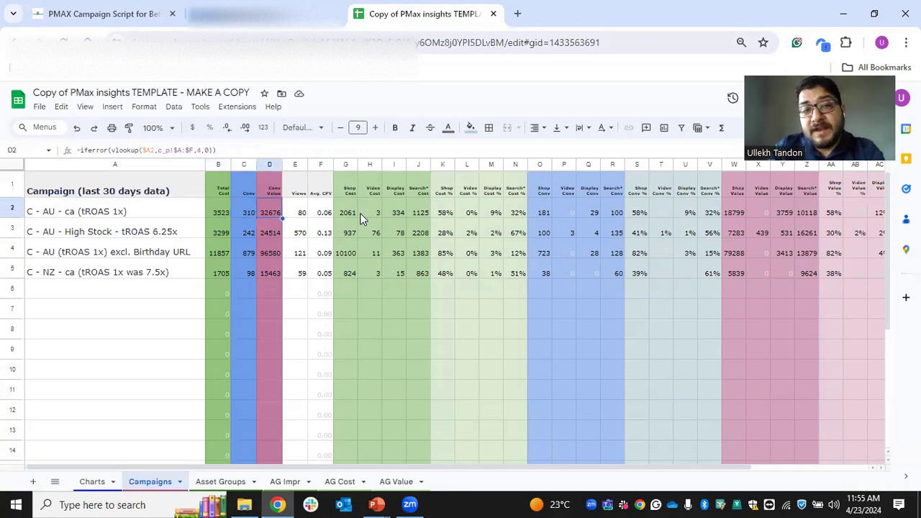
key(Right)
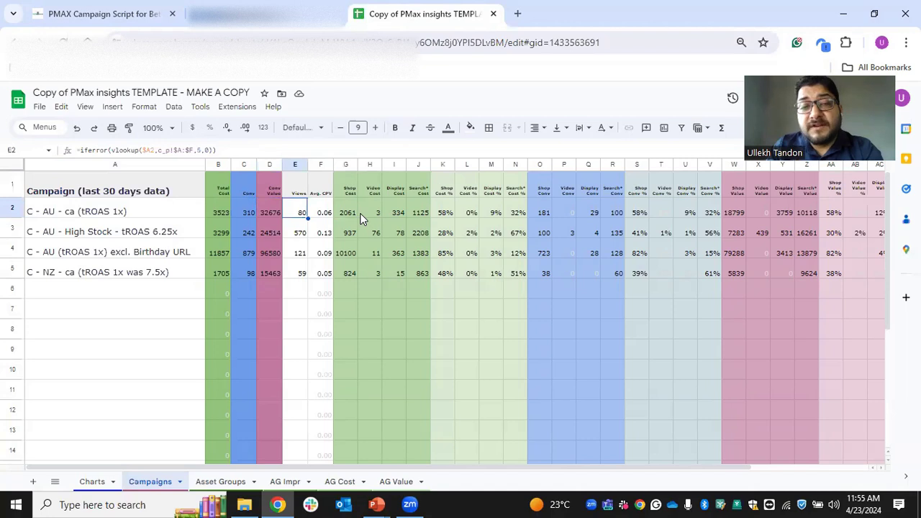
key(Right)
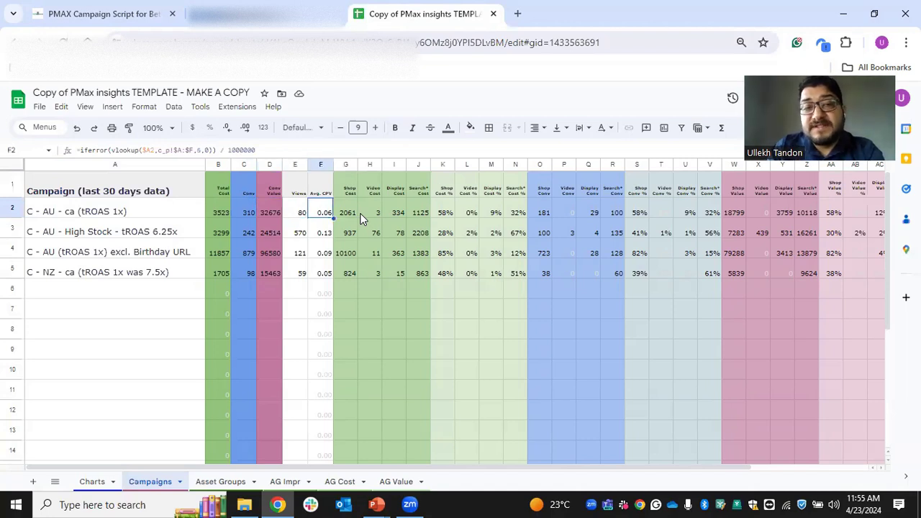
- Go through the first campaign's Shop, Video, Display and Search cost columns, including the cost percentage columns
key(Right)
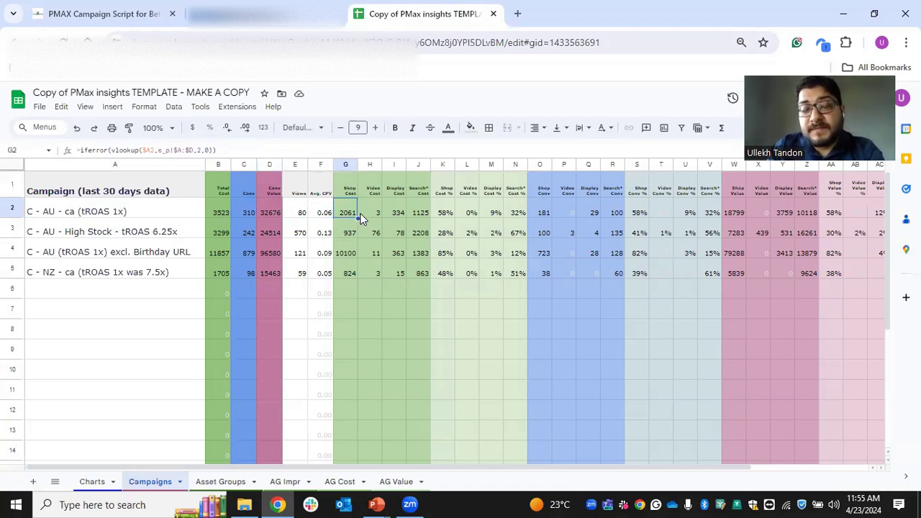
key(Right)
key(Right)
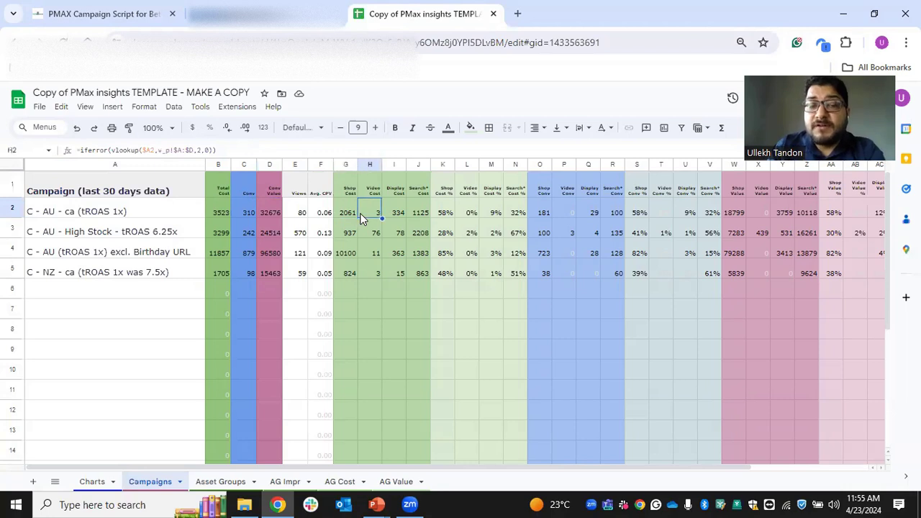
key(Right)
key(Right)
key(Right)
key(Right)
key(Right)
key(Right)
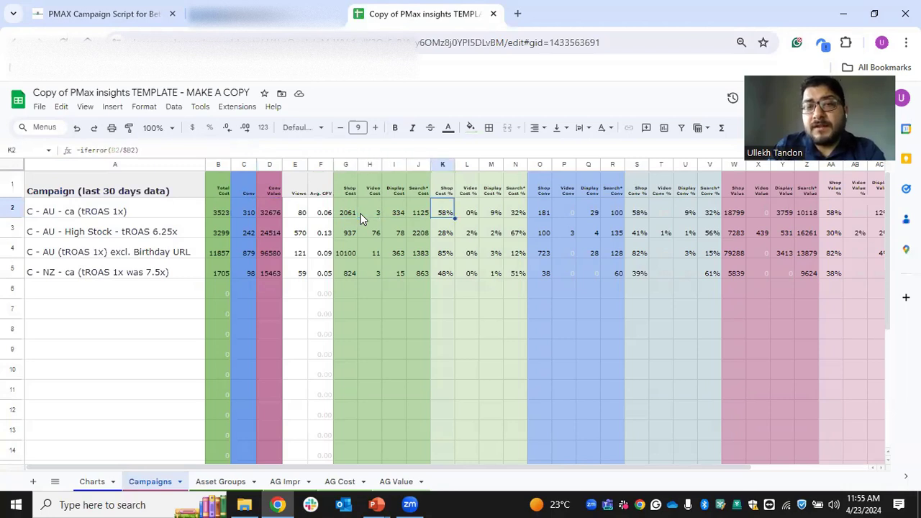
- Go through the first campaign's conversion and conversion percentage columns per channel, up to the Shop Value column
key(Right)
key(Right)
key(Right)
key(Right)
key(Right)
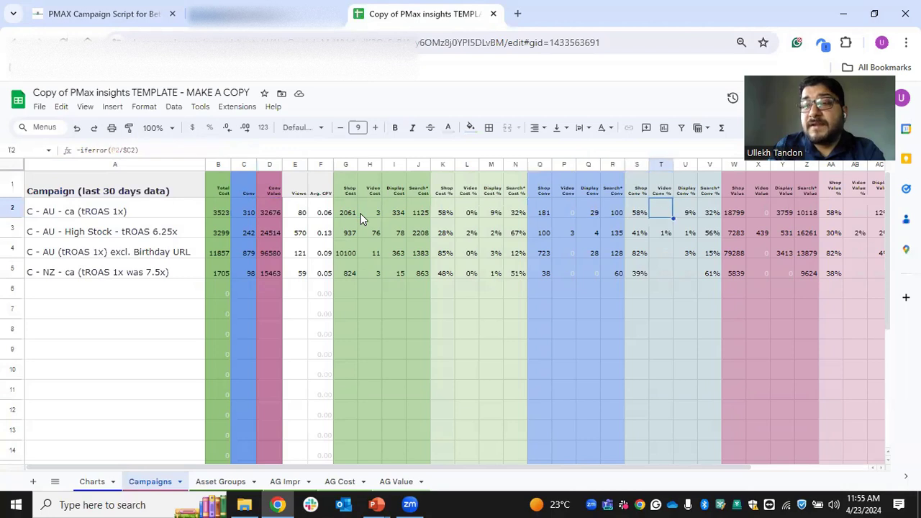
key(Right)
key(Right)
key(Right)
key(Right)
key(Right)
key(Left)
key(Left)
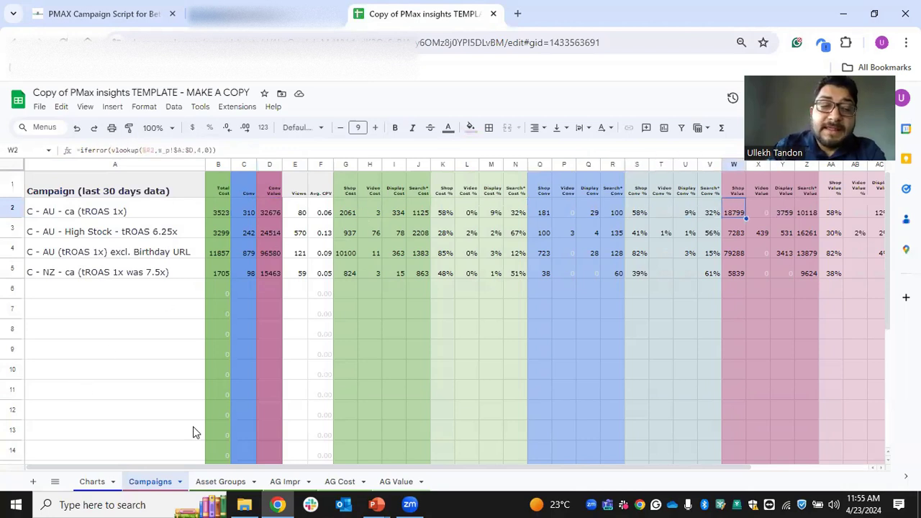
- Examine the Asset Groups sheet, going through the NZ campaign's asset group and its metrics from impressions to CPA
click(214, 484)
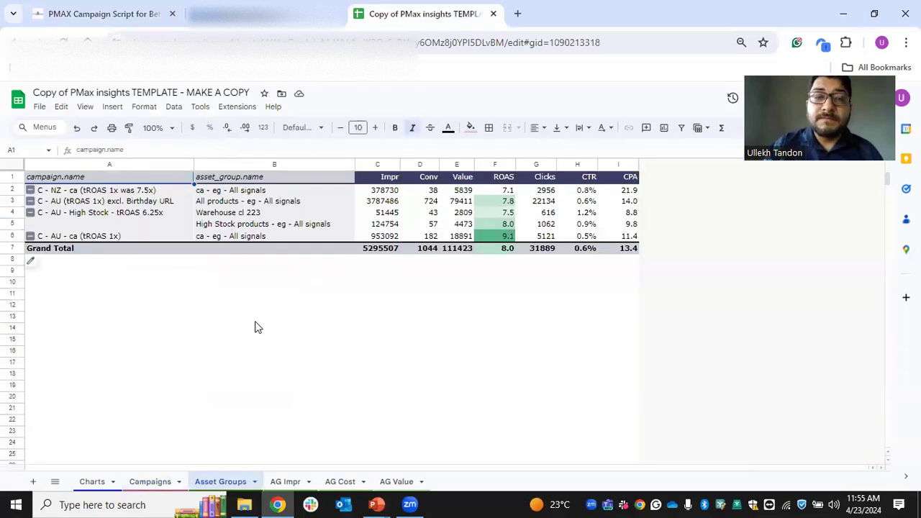
click(88, 193)
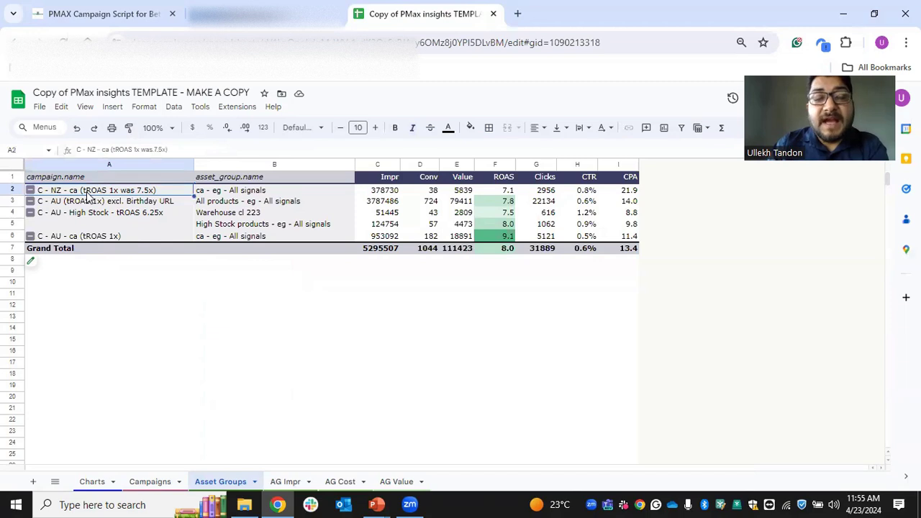
key(Right)
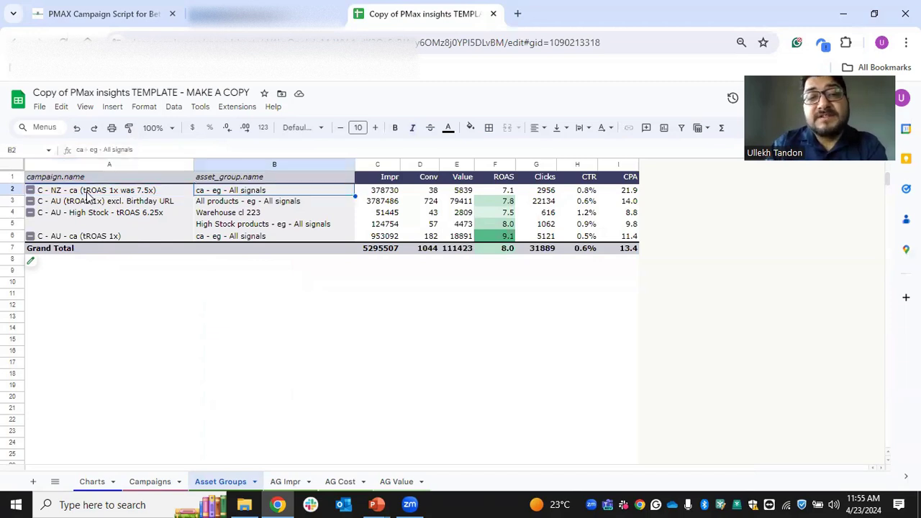
key(shift+Down)
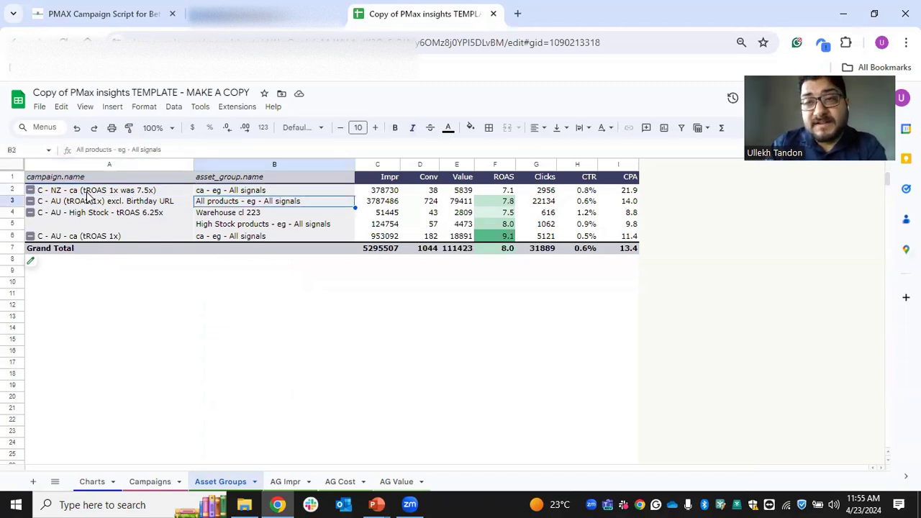
key(shift+Up)
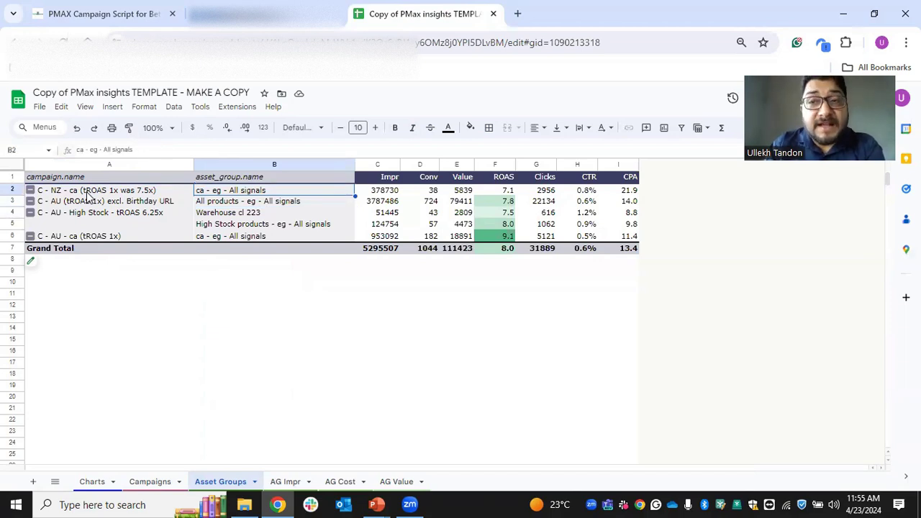
key(Right)
key(Right)
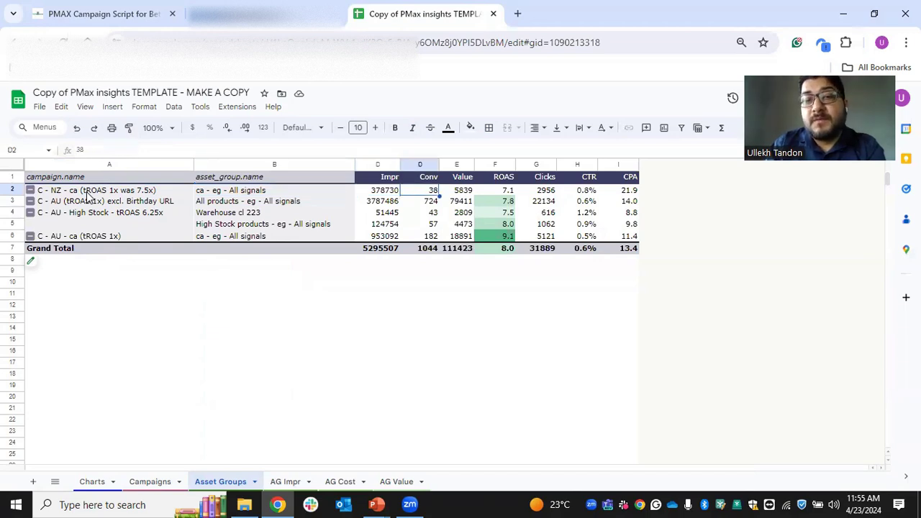
key(Right)
key(Right)
key(Right)
key(Right)
key(Right)
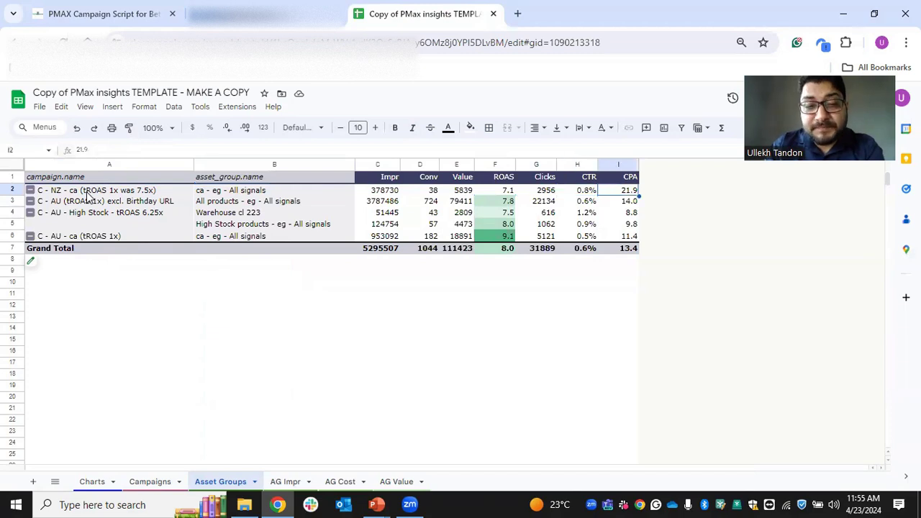
- View the asset group charts and daily tables on the AG Impr and AG Cost sheets
click(285, 488)
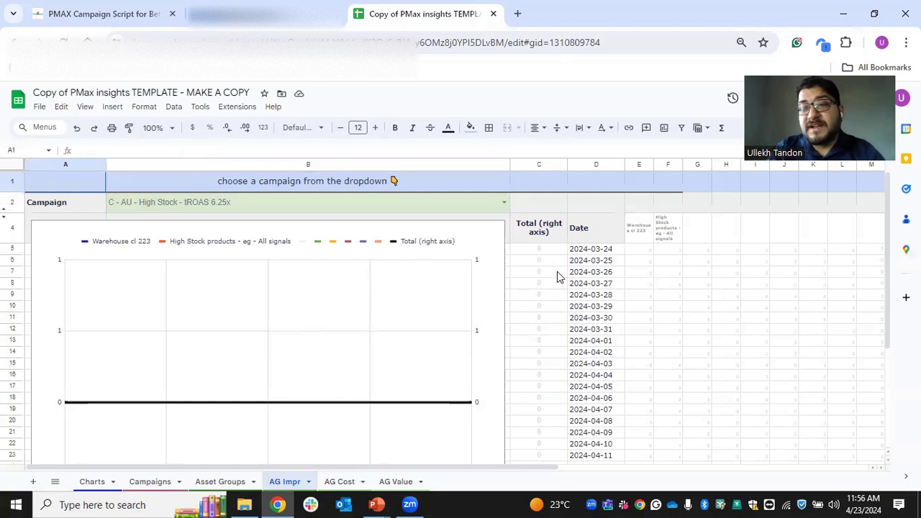
click(338, 482)
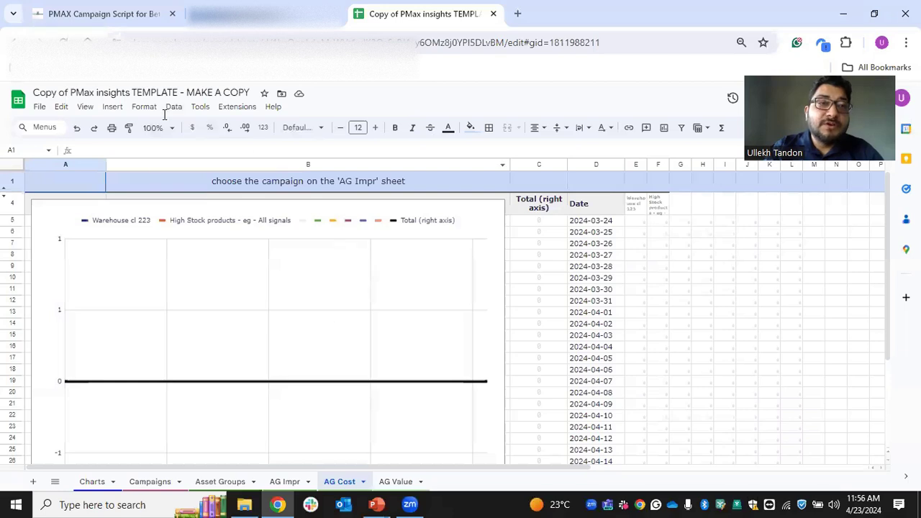
- Select the entire script under 'Copy the Below Script' in the PMAX Campaign Script article, through the 'end main' line, for copying
click(98, 17)
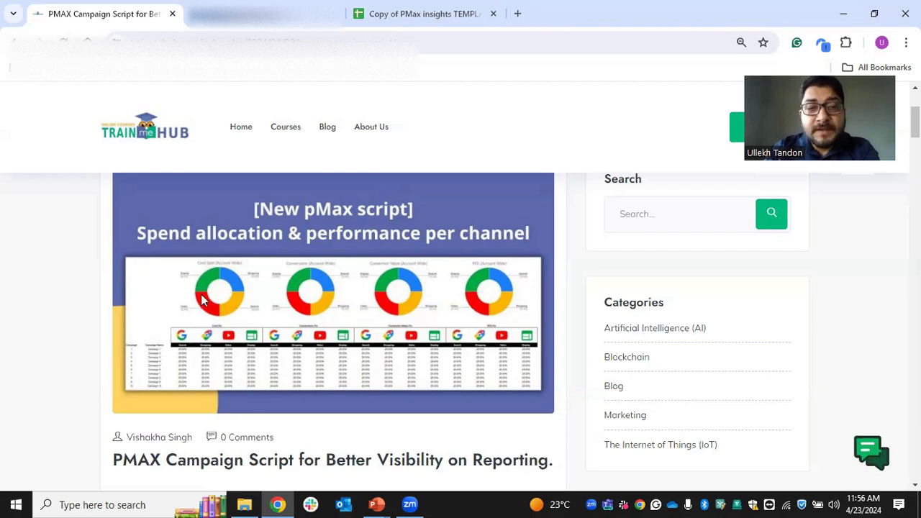
scroll(203, 299, down, 1)
scroll(203, 300, down, 2)
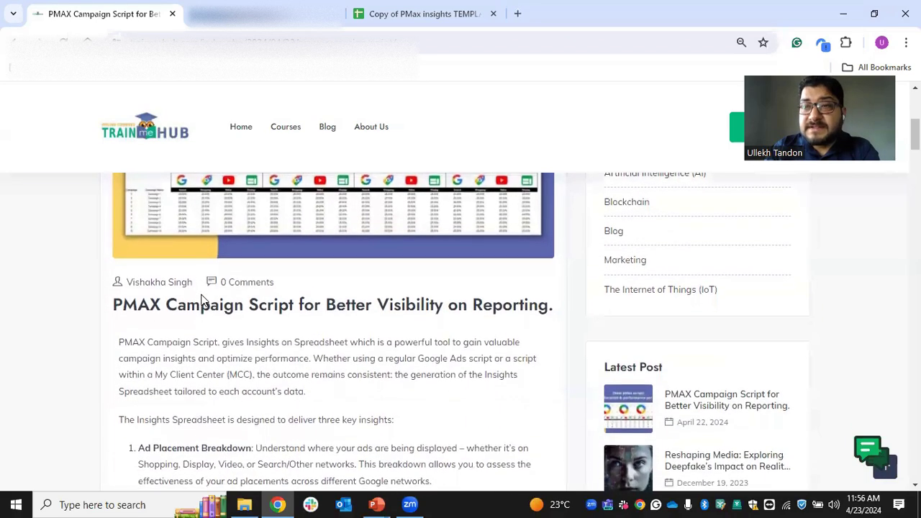
scroll(203, 300, down, 1)
scroll(203, 300, down, 10)
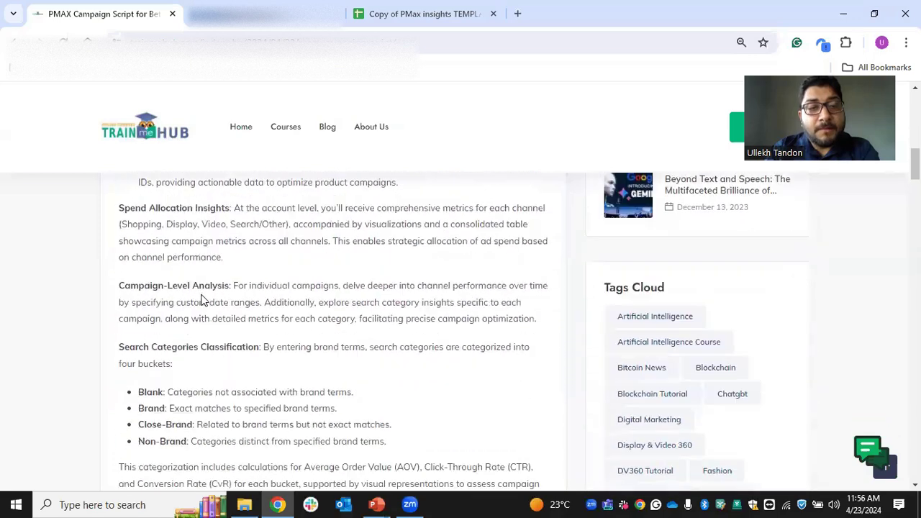
scroll(203, 300, down, 9)
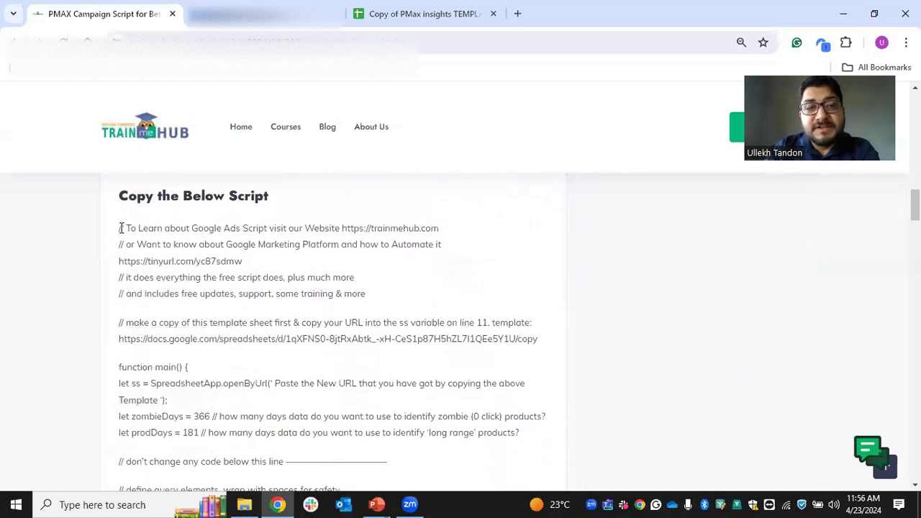
drag(121, 228, 254, 318)
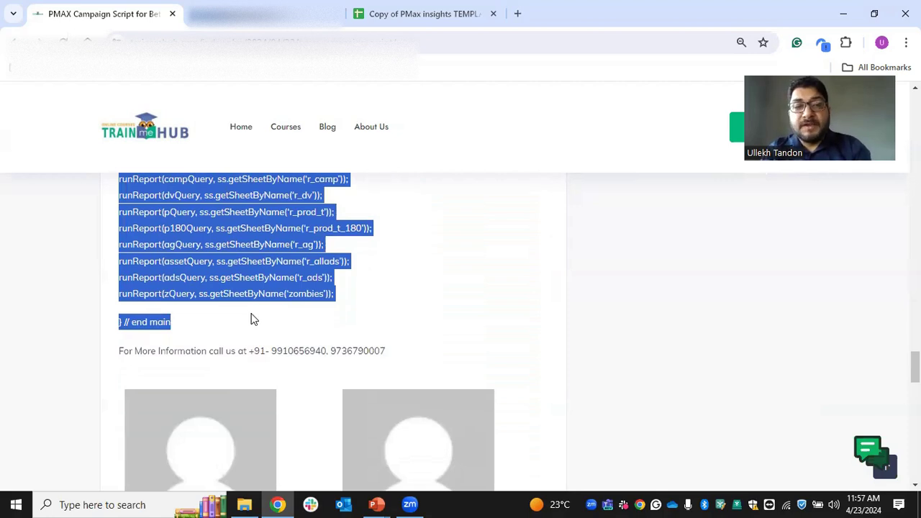
right_click(251, 288)
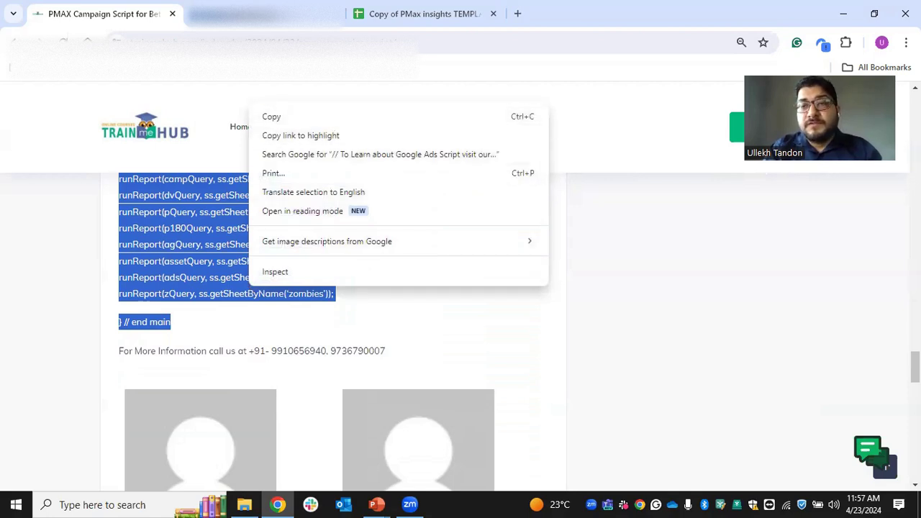
- Switch to the Google Ads script editor, look over the Bulk Actions tools, and highlight the spreadsheet URL on line 11
click(267, 13)
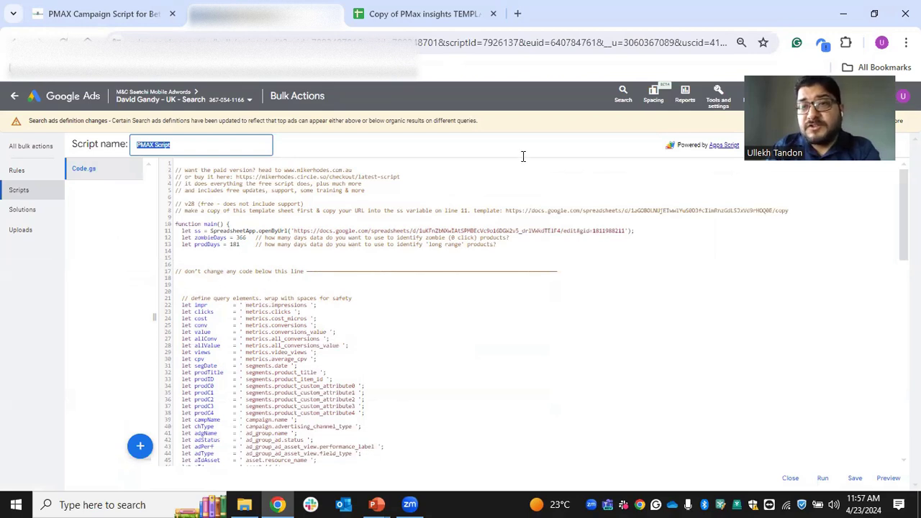
click(715, 109)
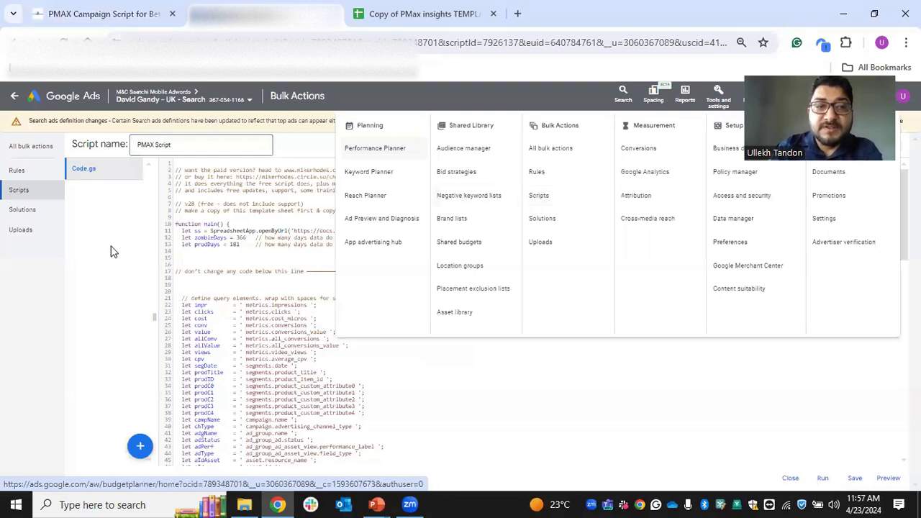
click(196, 242)
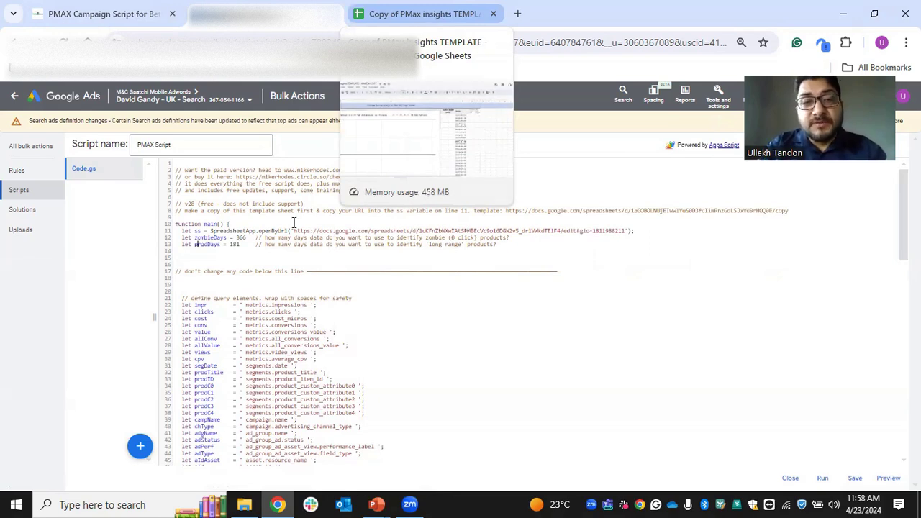
drag(294, 231, 626, 231)
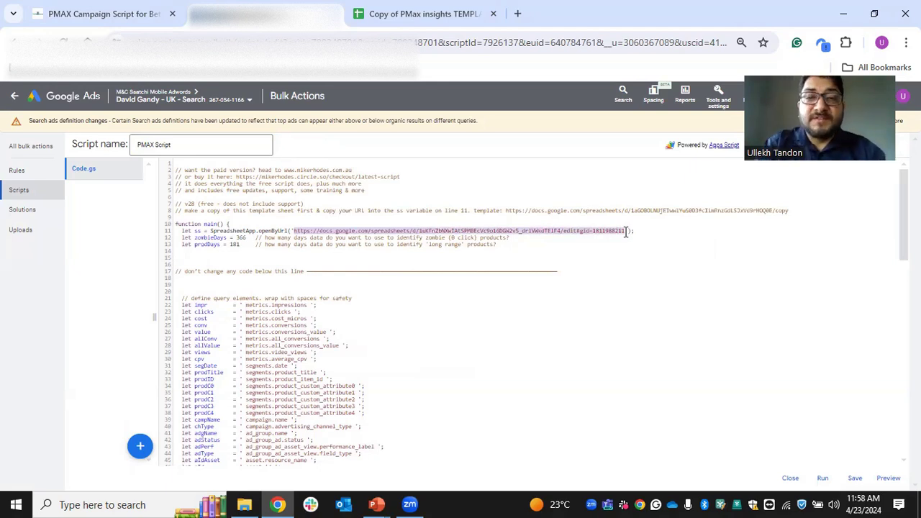
- Open the template's copy link from the script comment on line 8 in a new browser tab
drag(506, 210, 793, 211)
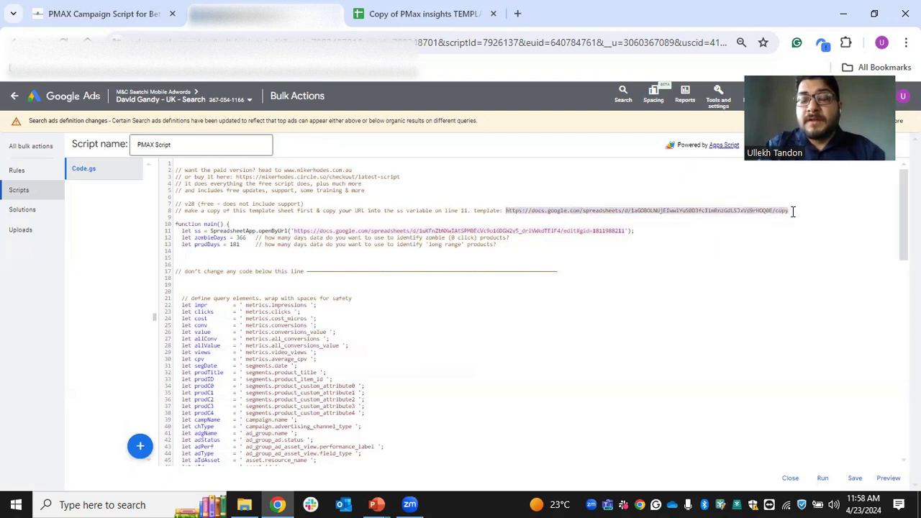
click(518, 13)
click(726, 41)
text(https://docs.google.com/spreadsheets/d/1aGOBOLNUjElwwlYuS0D3fclimRnzGdLSJxVd9rHOQ0E/copy)
key(Return)
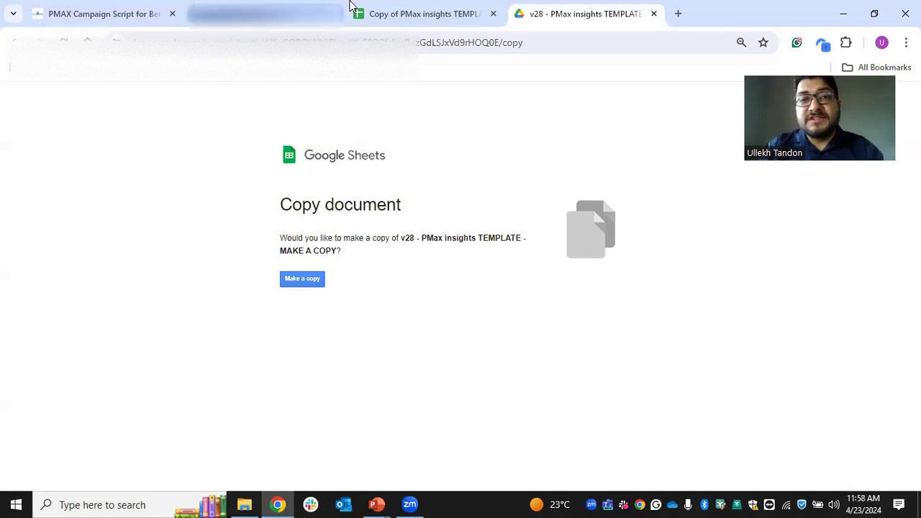
- Highlight the script name in the Google Ads script editor and return to the Charts sheet of the PMax insights spreadsheet
click(252, 14)
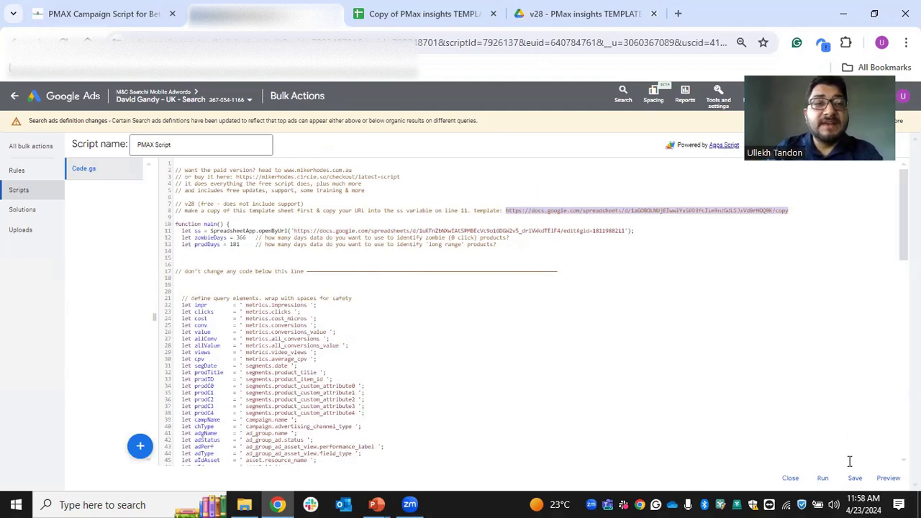
triple_click(194, 145)
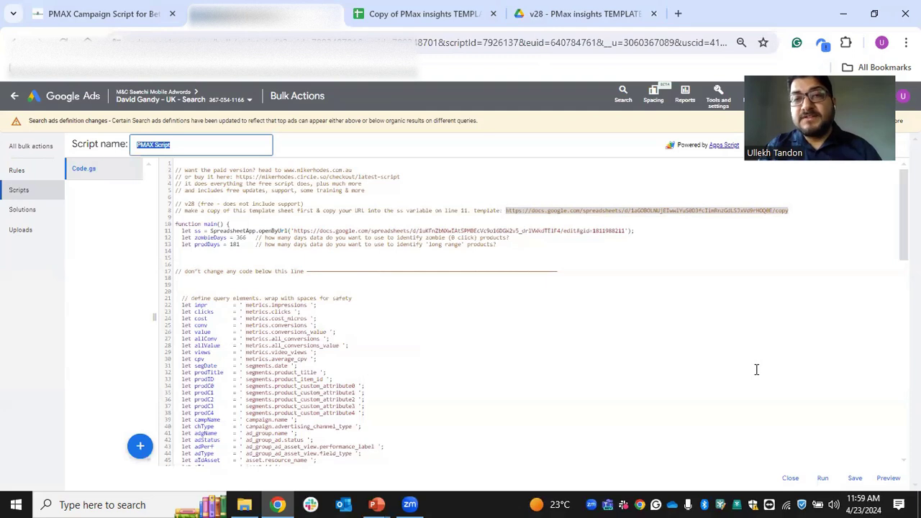
click(434, 16)
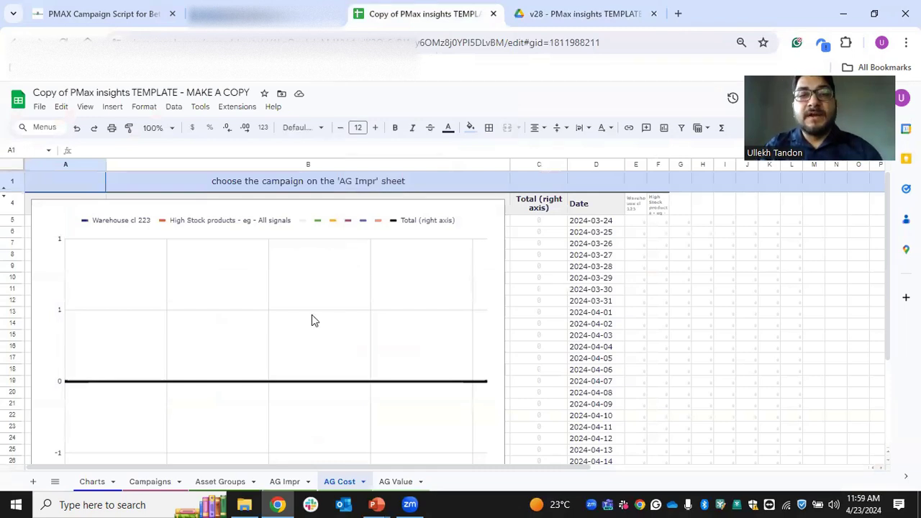
click(96, 483)
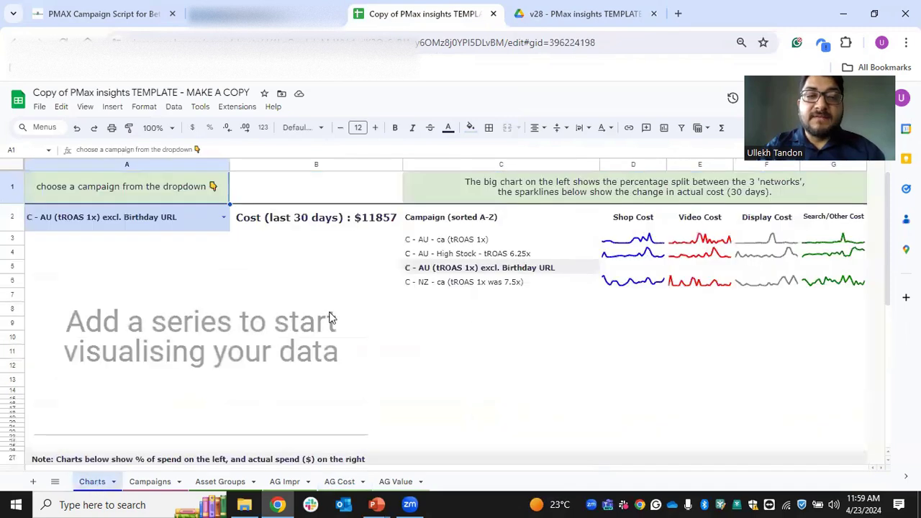